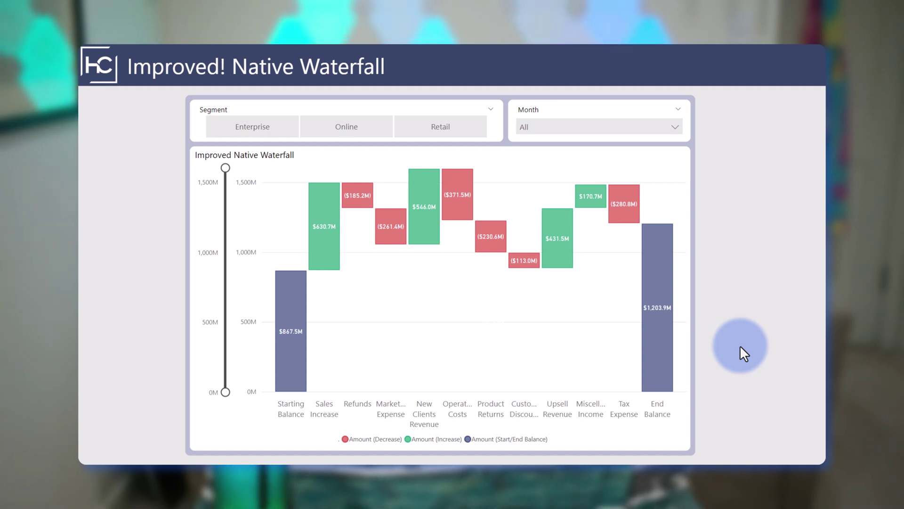
Rescale the waterfall's value axis toward 1,200M and 1,000M, then restore the full 0–1,500M range
mouse_move(226, 169)
left_mouse_down()
mouse_move(230, 227)
mouse_move(231, 166)
left_mouse_up()
left_click_drag(226, 392, 242, 403)
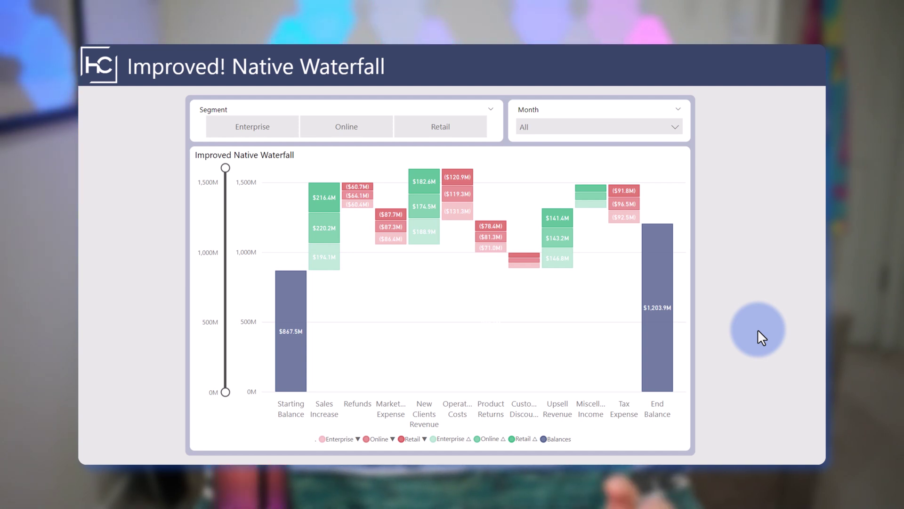
left_click(264, 127)
left_click(355, 129)
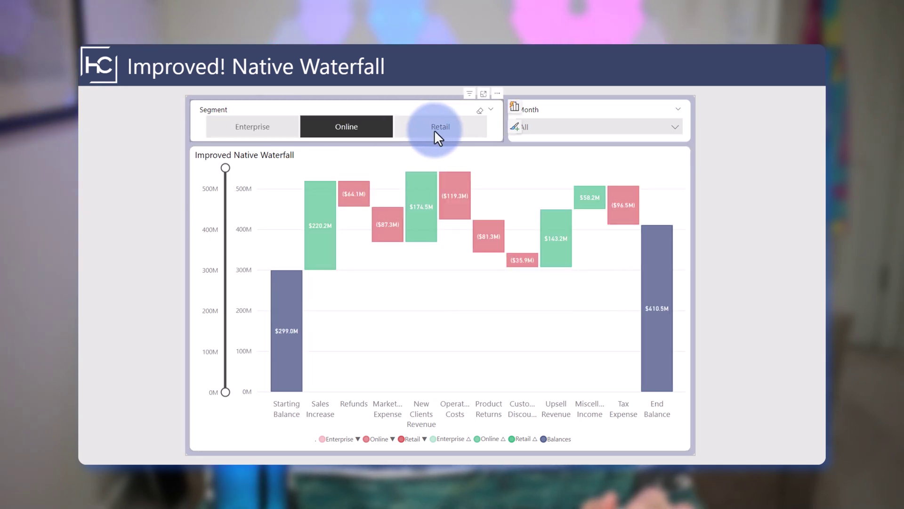
left_click(435, 132)
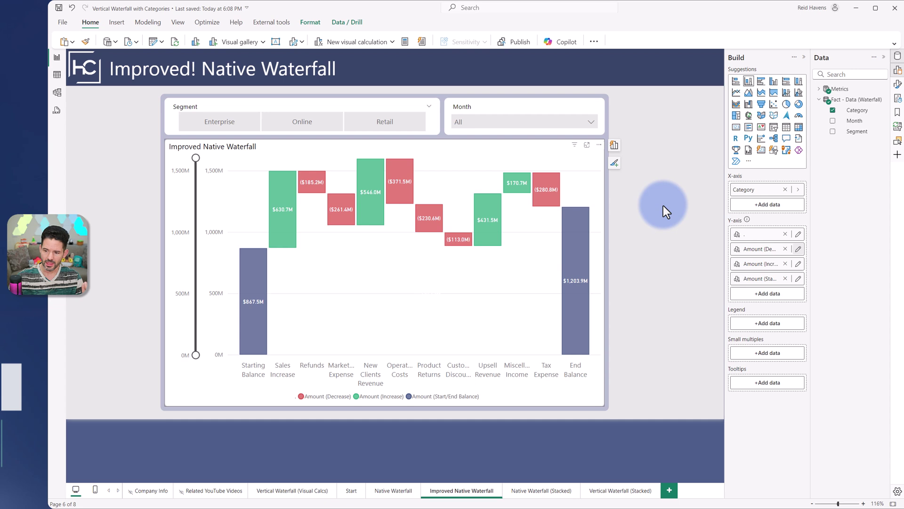
left_click(800, 249)
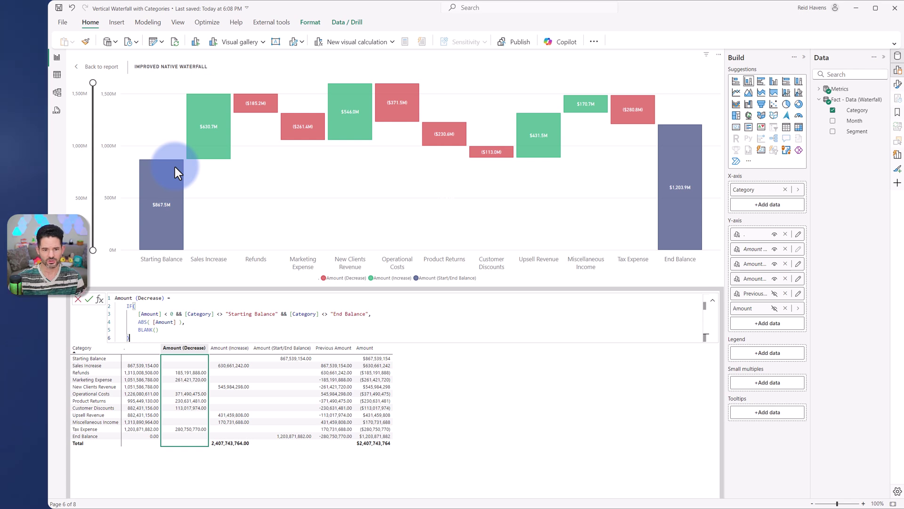
left_click(112, 69)
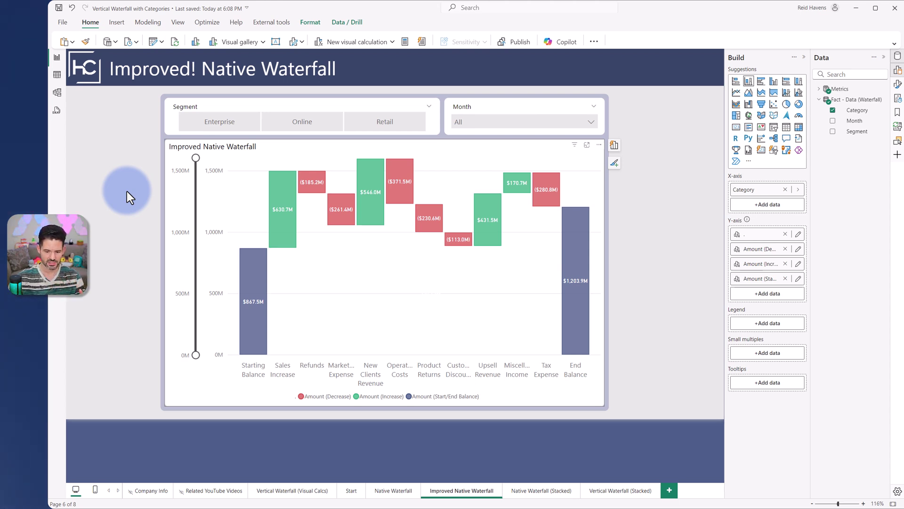
On the Native Waterfall (Stacked) page, select the waterfall and try adding Segment to its Legend
left_click(546, 488)
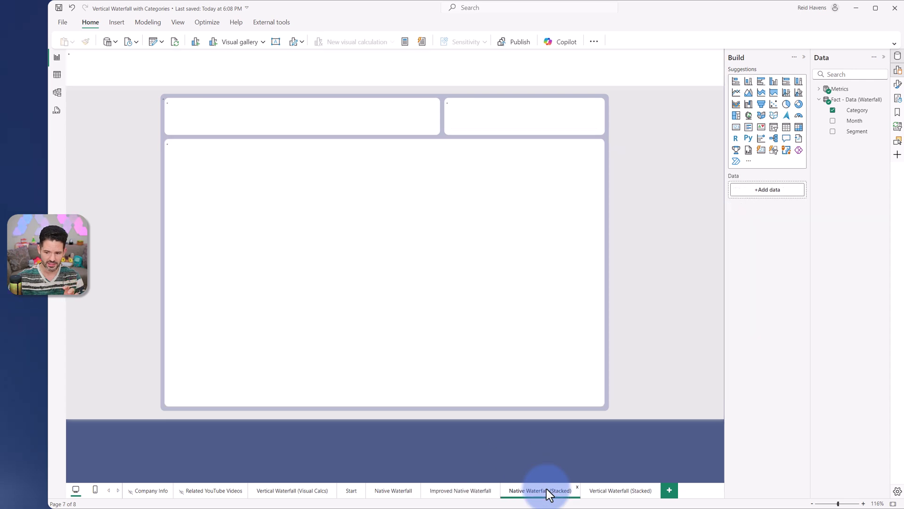
left_click(467, 146)
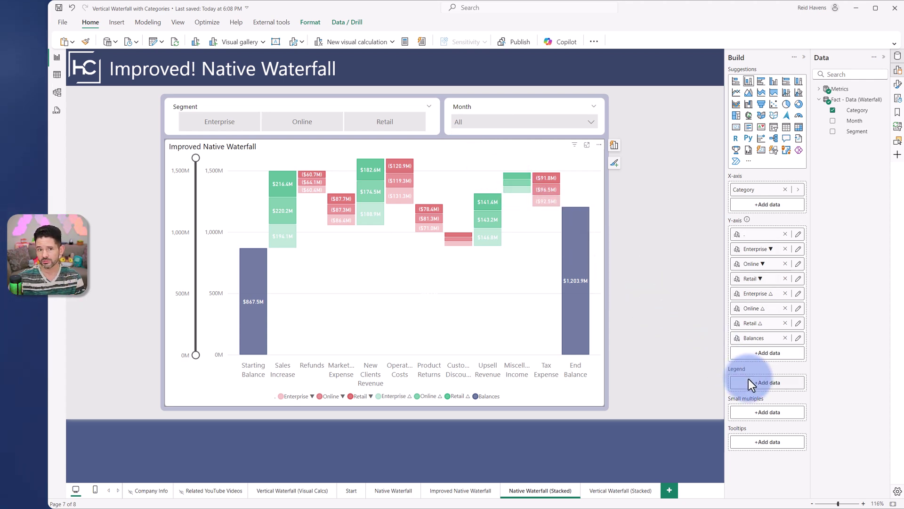
left_click_drag(854, 131, 759, 381)
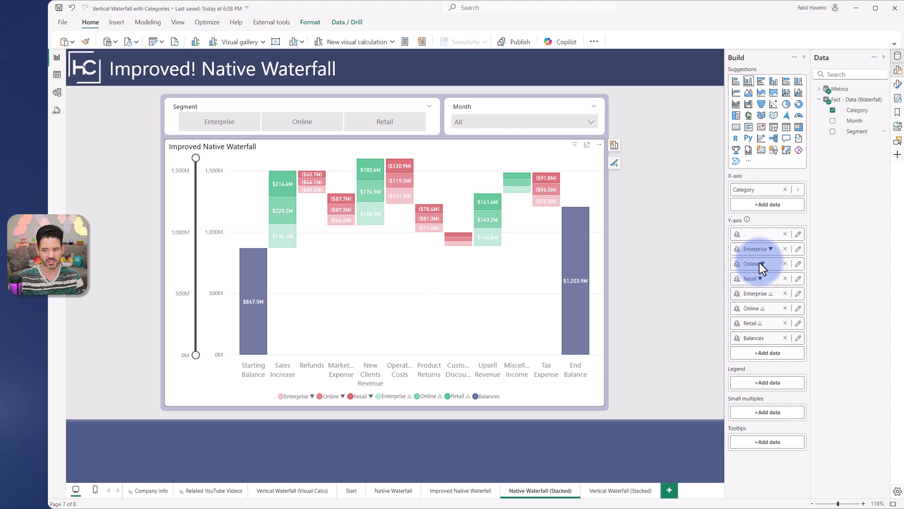
Expand the Metrics folder and widen the Data pane to show the Amount (Enterprise/Online/Retail) measures
left_click(819, 88)
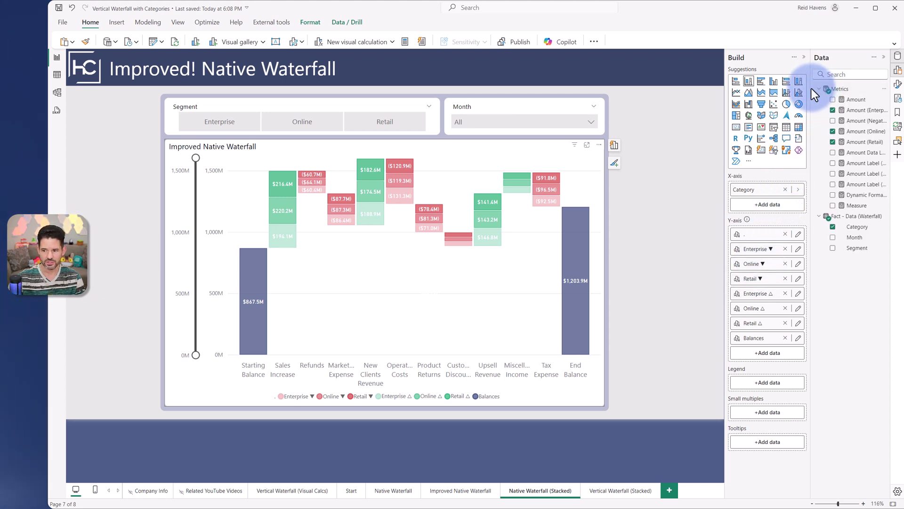
left_click_drag(812, 88, 774, 89)
left_click(858, 349)
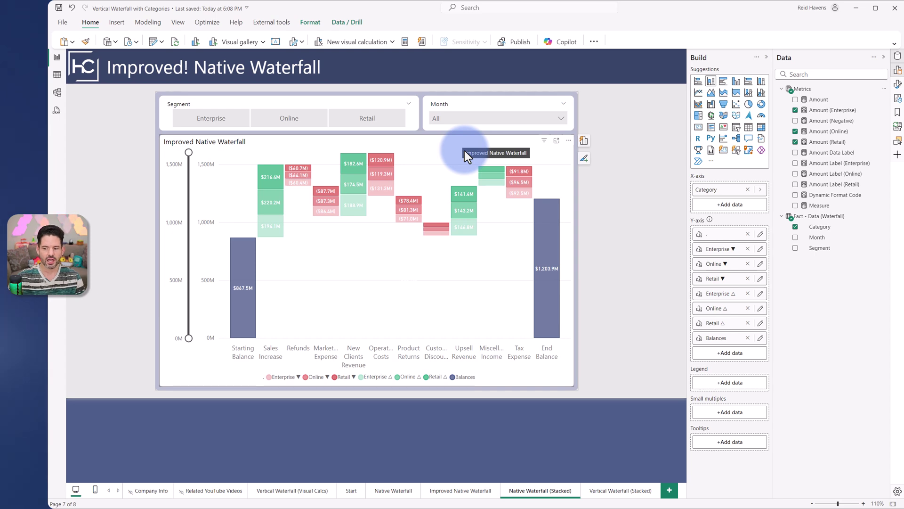
Open the Enterprise ▼ visual calculation and review the Previous Amount and Enterprise ▼ formulas
left_click(761, 248)
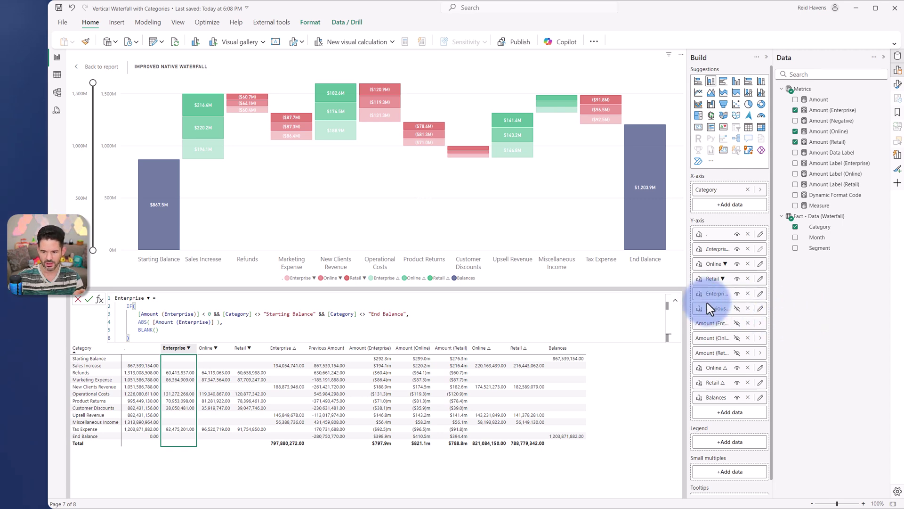
left_click_drag(687, 300, 655, 292)
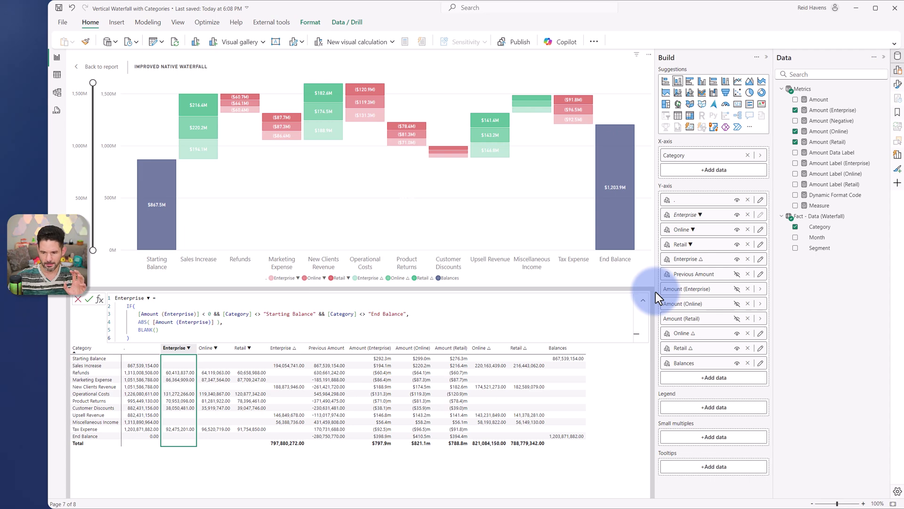
left_click(761, 274)
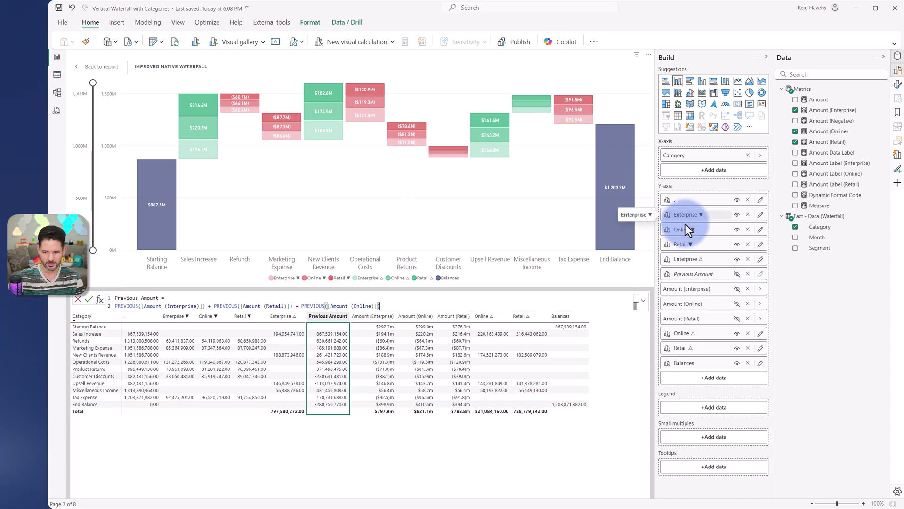
left_click(760, 215)
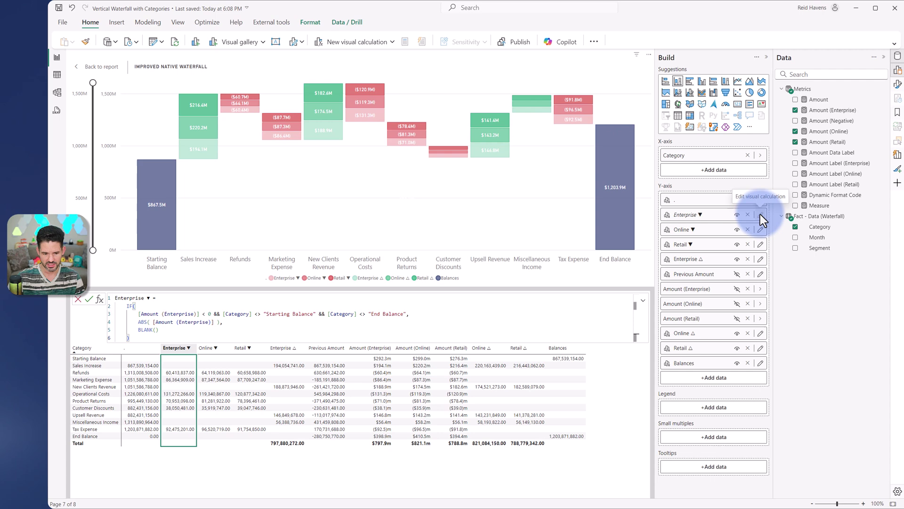
Examine the Enterprise ▼ formula, highlighting its ABS wrapper around Amount (Enterprise)
scroll(335, 330, "up", 3, "ctrl")
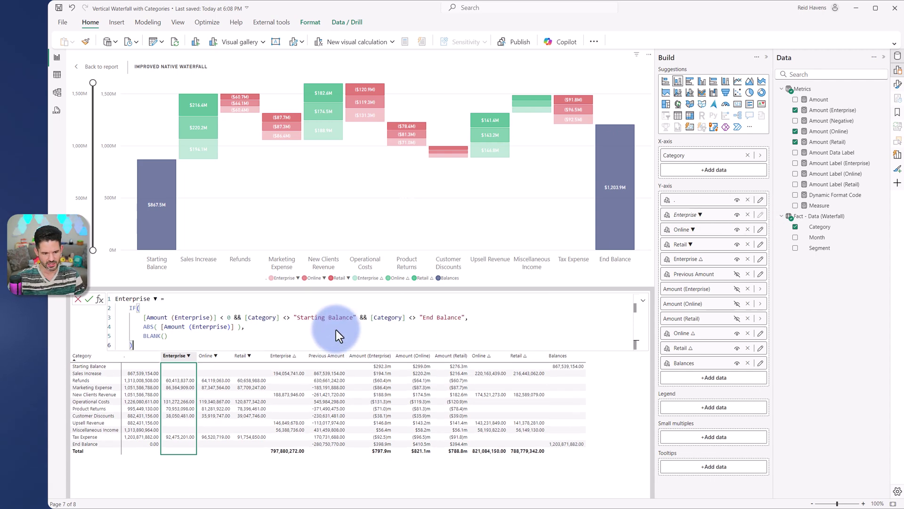
scroll(335, 330, "up", 2, "ctrl")
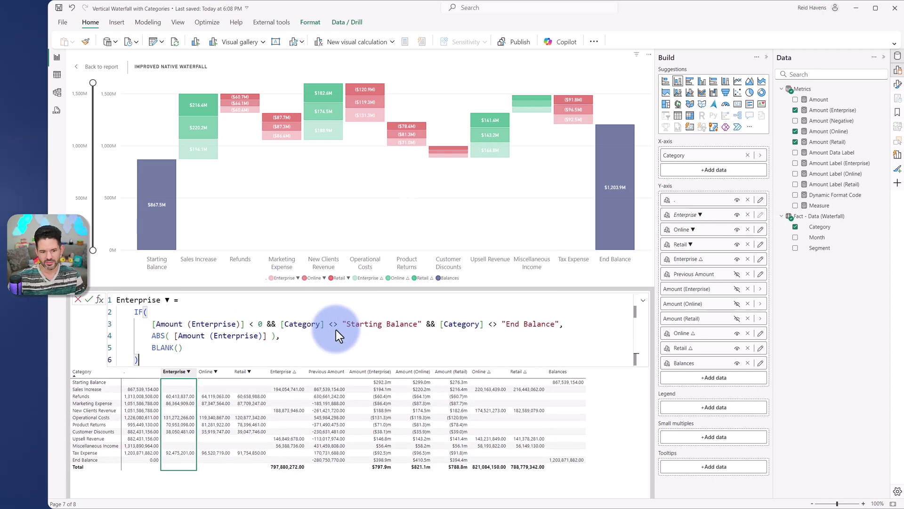
double_click(167, 300)
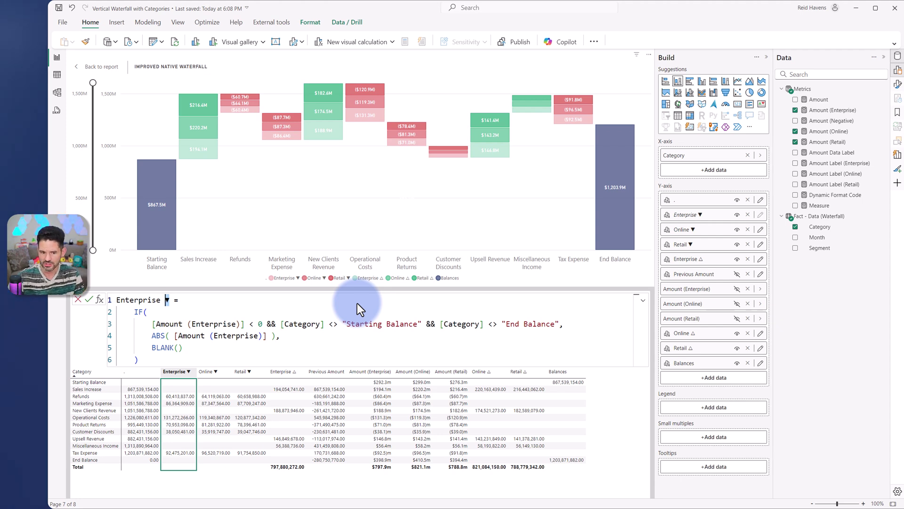
left_click(237, 307)
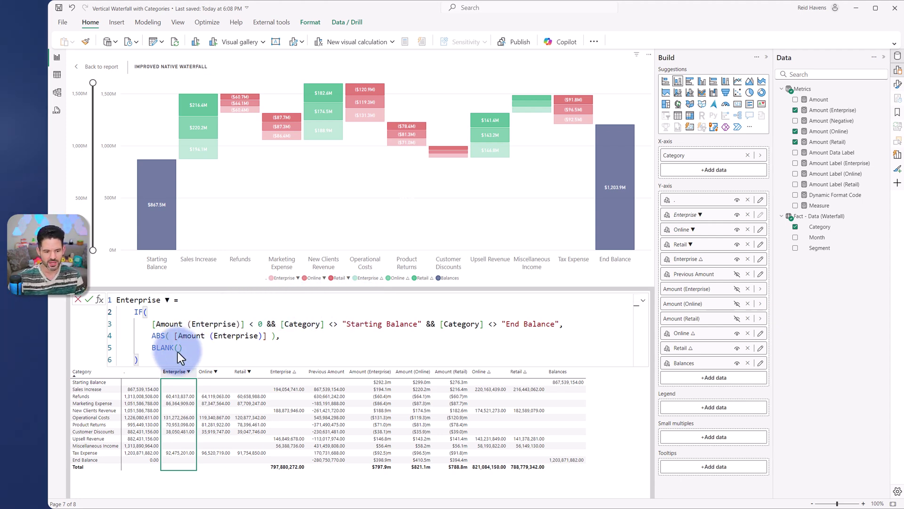
left_click_drag(160, 364, 109, 302)
left_click(170, 336)
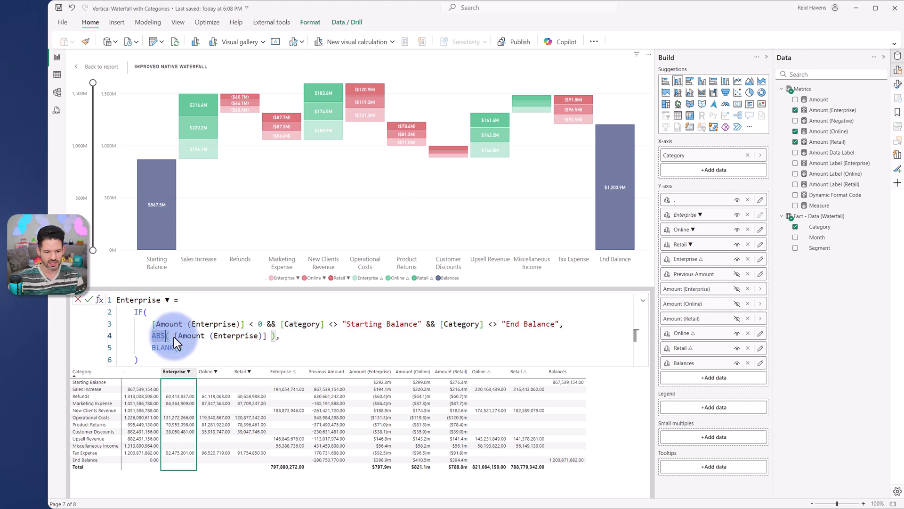
left_click_drag(174, 337, 268, 335)
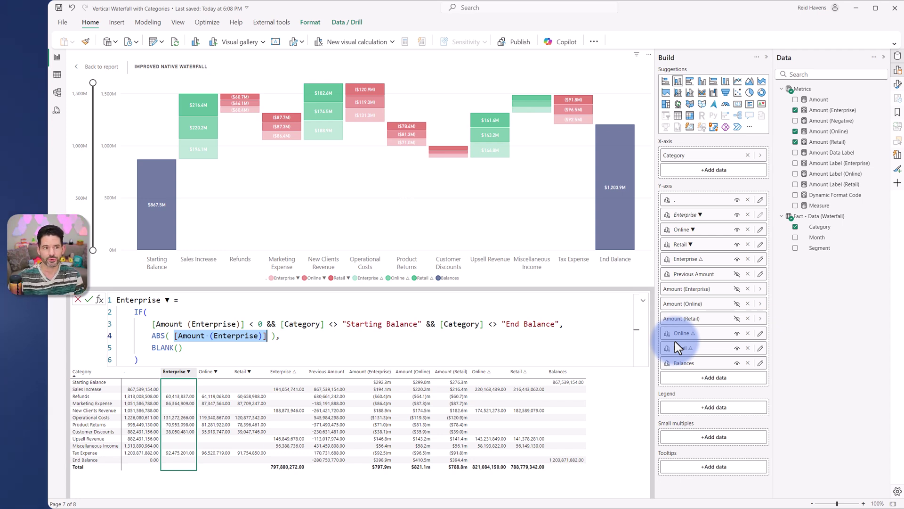
Reorder the Y-axis well so Online Δ and Retail Δ follow directly after Enterprise Δ
left_click_drag(674, 341, 692, 267)
left_click_drag(691, 348, 692, 278)
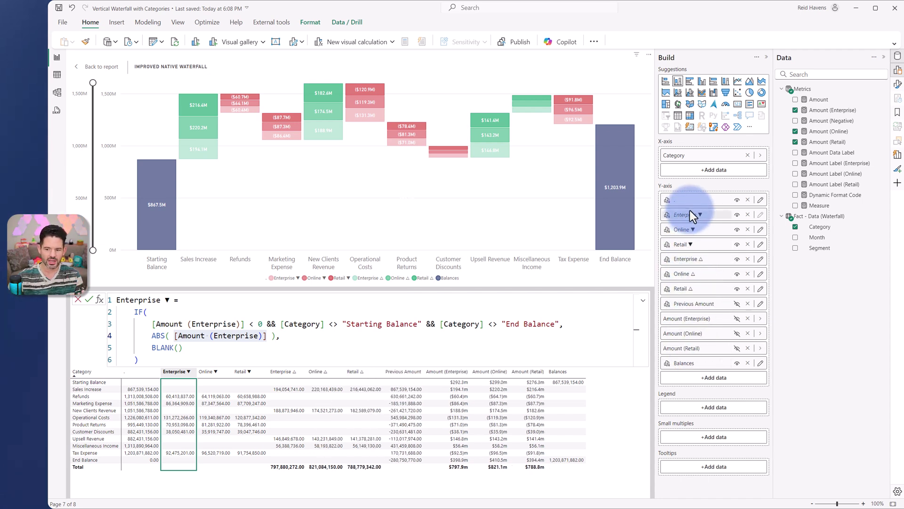
left_click_drag(691, 211, 696, 269)
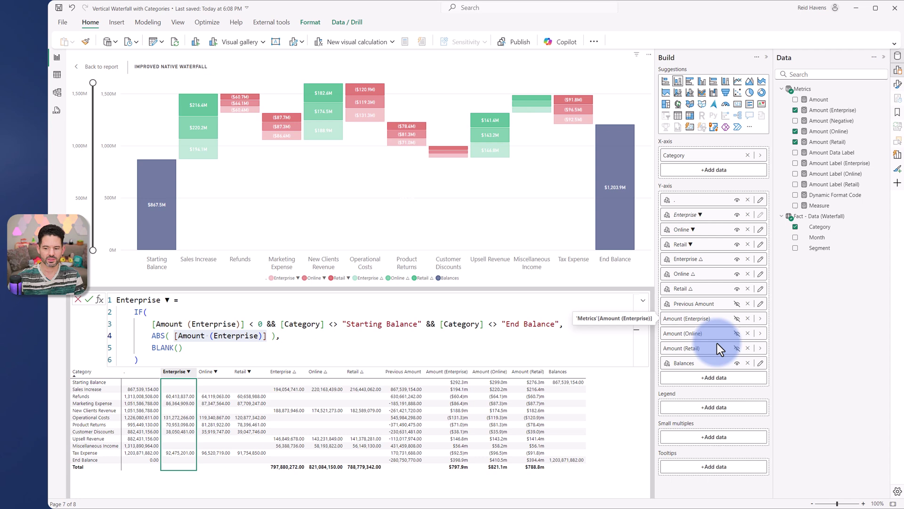
Show the '.' calculation's SWITCH formula and highlight its RUNNINGSUM expression on line 6
left_click(760, 200)
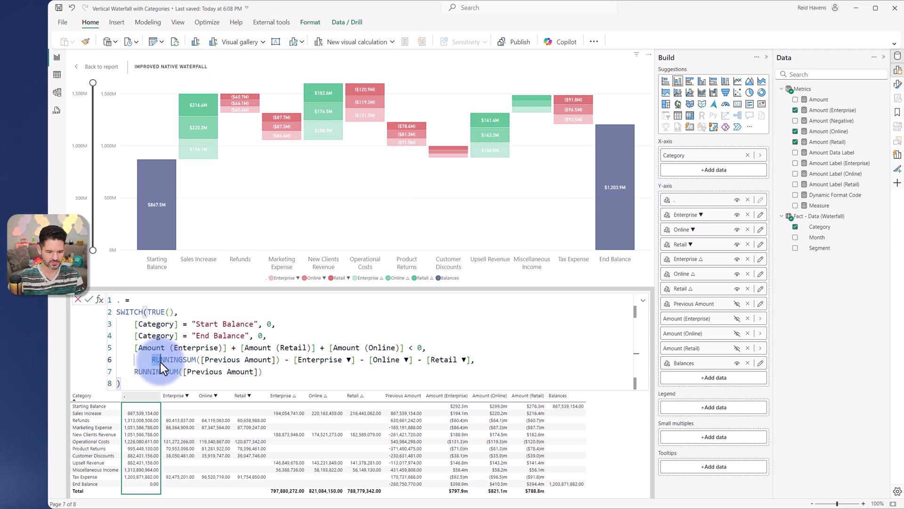
left_click_drag(152, 361, 485, 359)
left_click(484, 358)
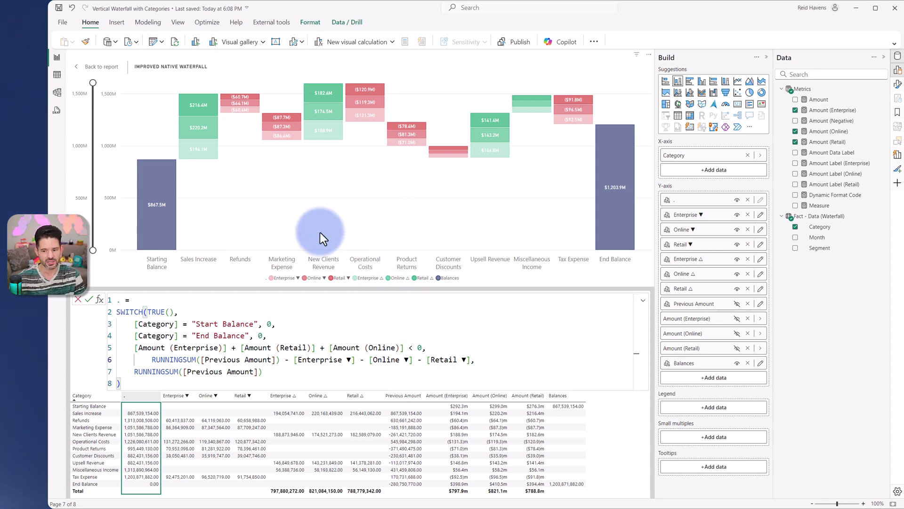
Go back to the report page and clear the highlight on the Sales Increase bar
left_click(100, 66)
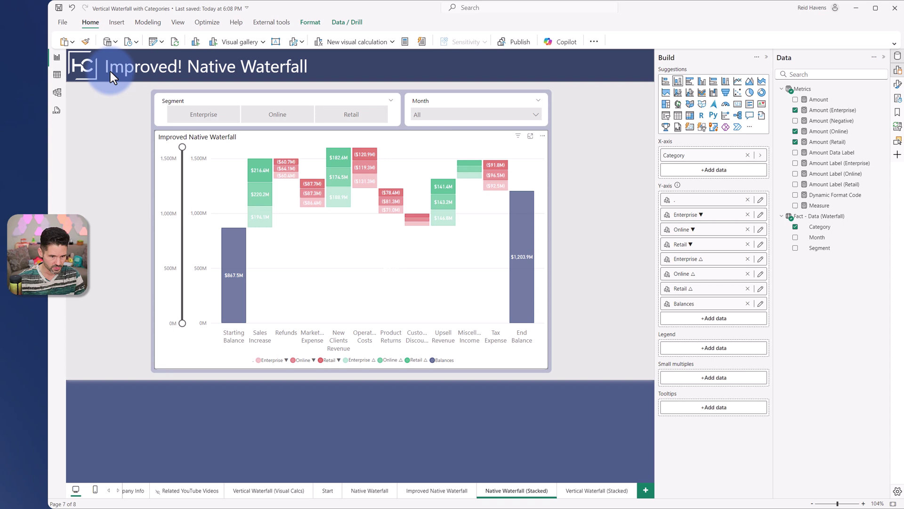
left_click(431, 136)
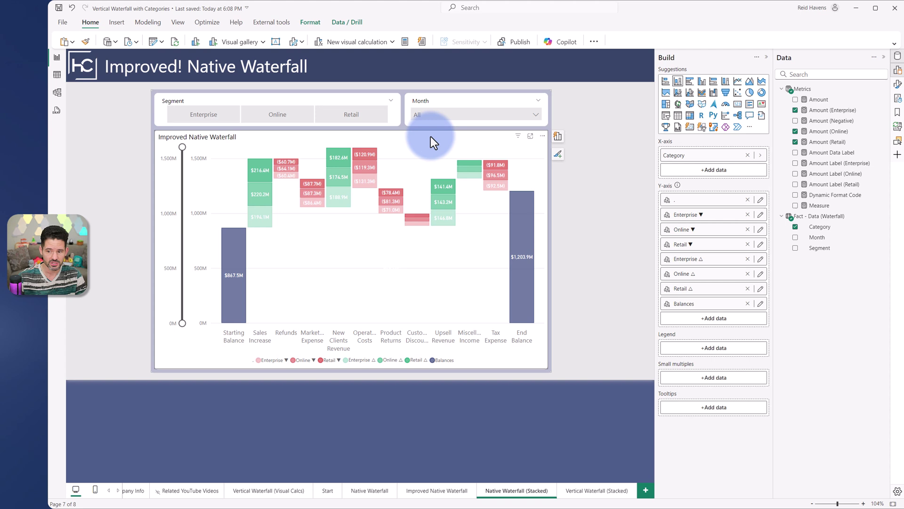
left_click(750, 127)
left_click(770, 132)
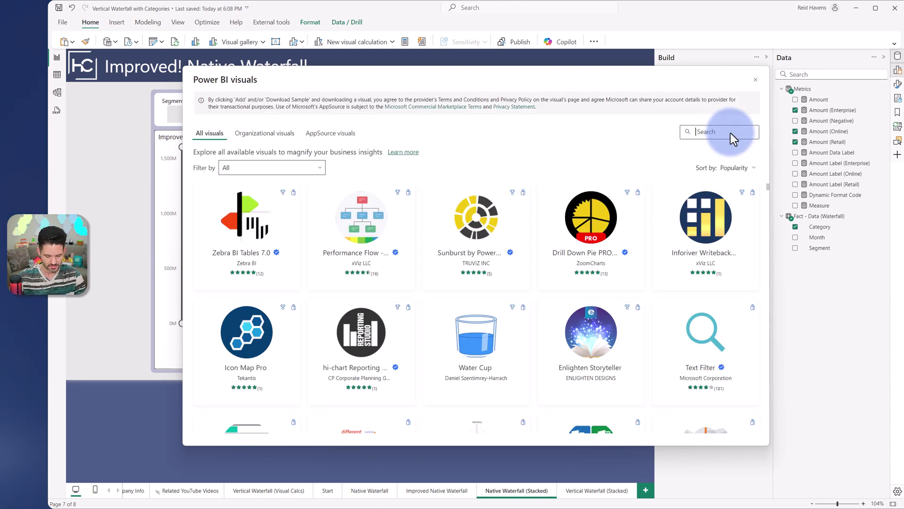
type("analytics")
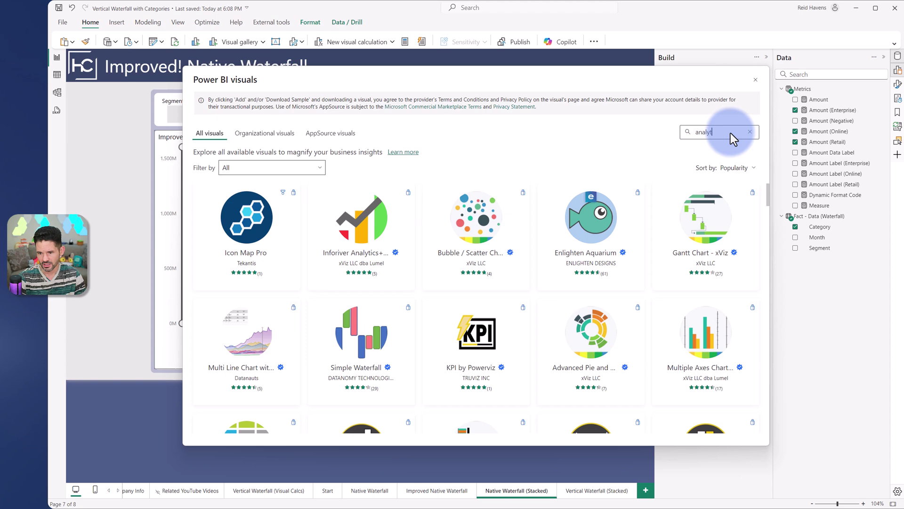
left_click(369, 228)
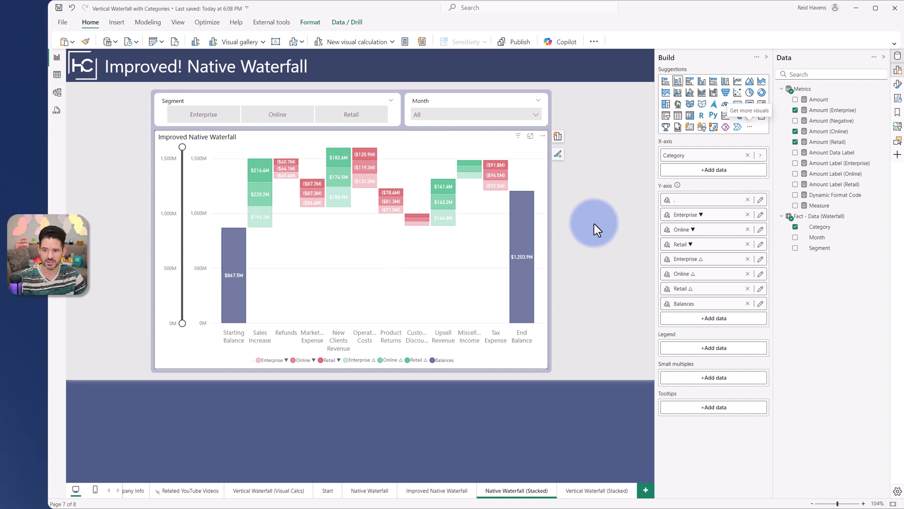
Hide the Build and Data panes to widen the canvas and adjust the waterfall's vertical axis
left_click(767, 56)
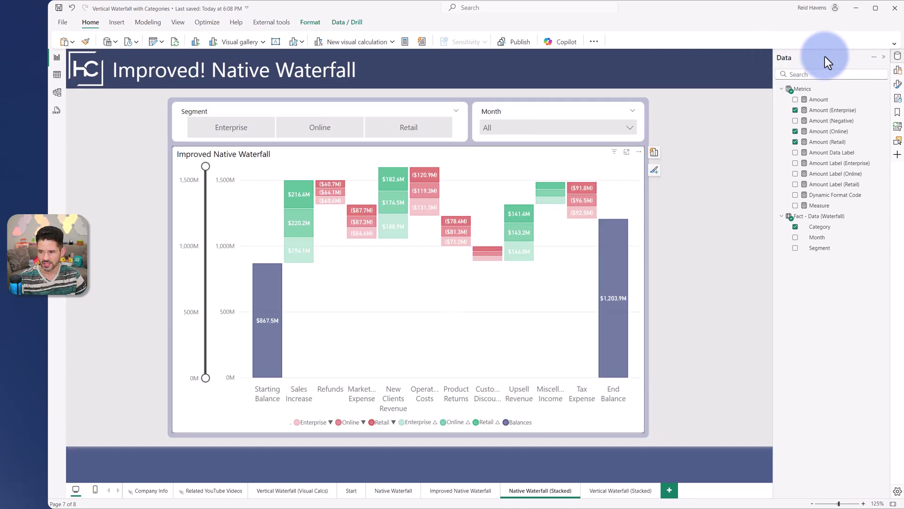
left_click(885, 57)
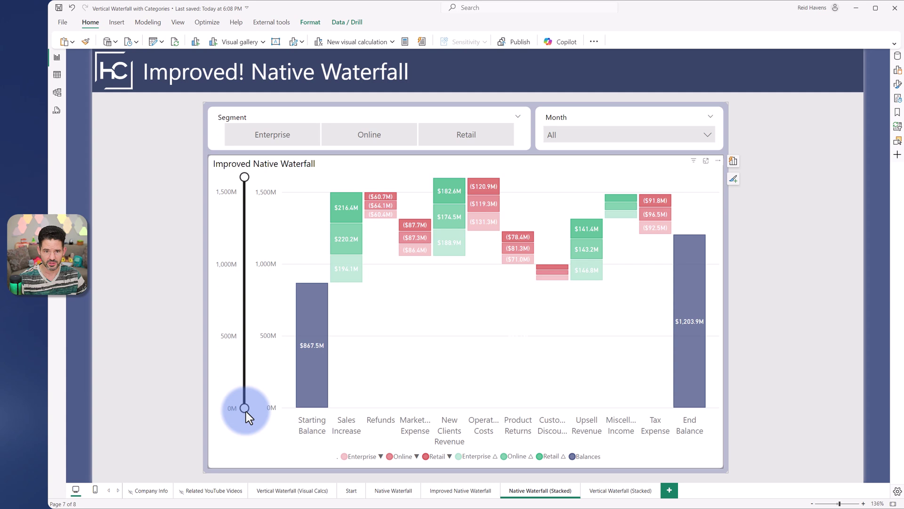
mouse_move(245, 410)
left_mouse_down()
mouse_move(243, 321)
mouse_move(237, 422)
left_mouse_up()
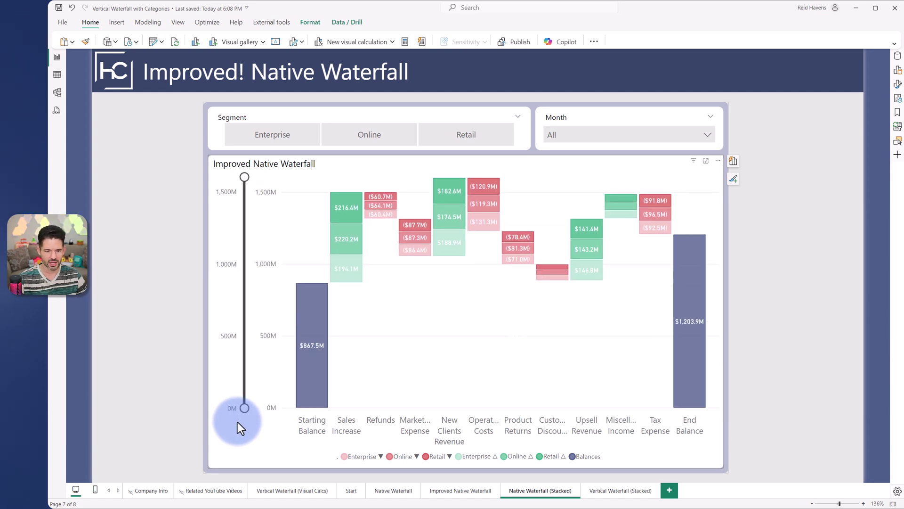
Test Enterprise, Online and Retail slicer combinations on the waterfall, then clear all segment selections
left_click(295, 138)
left_click(295, 138)
left_click(361, 132)
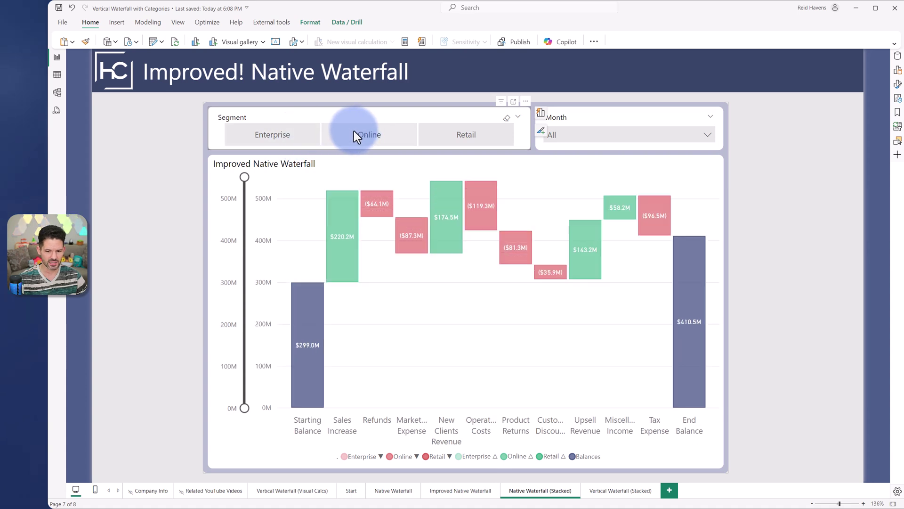
left_click(291, 139)
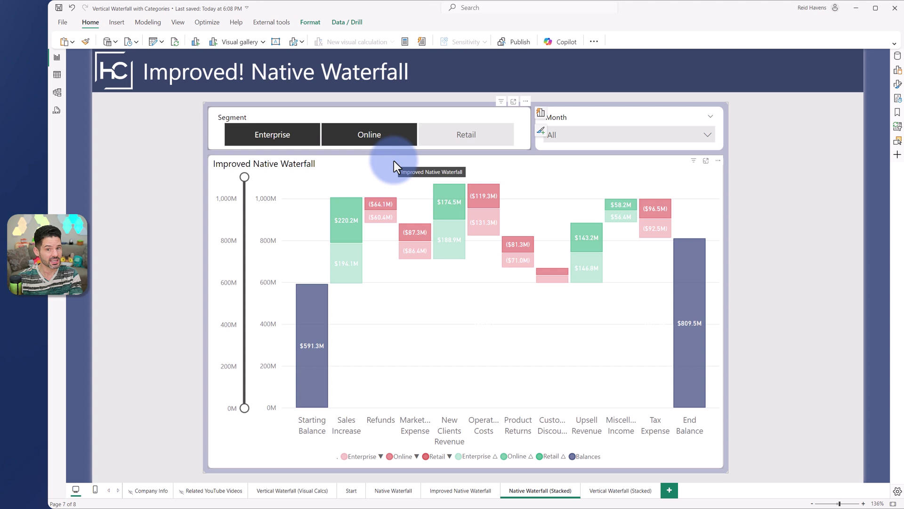
left_click(466, 133)
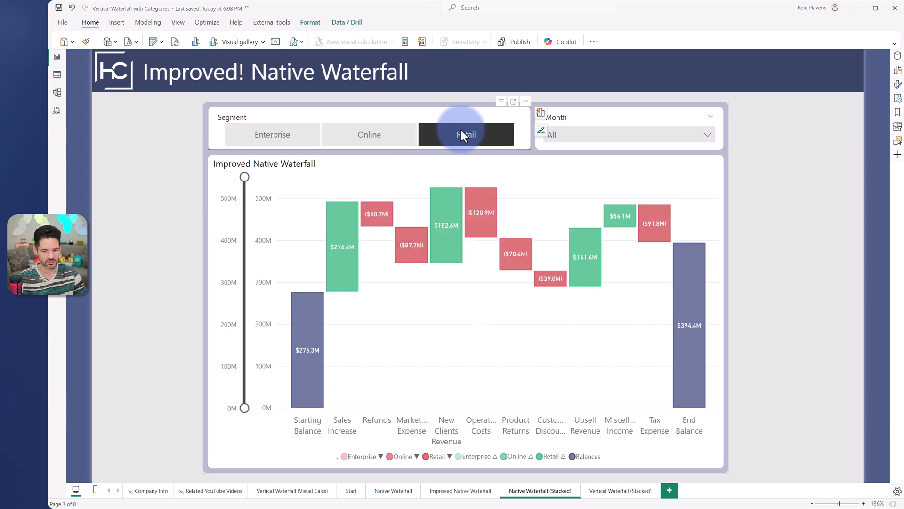
left_click(380, 135)
left_click(270, 129)
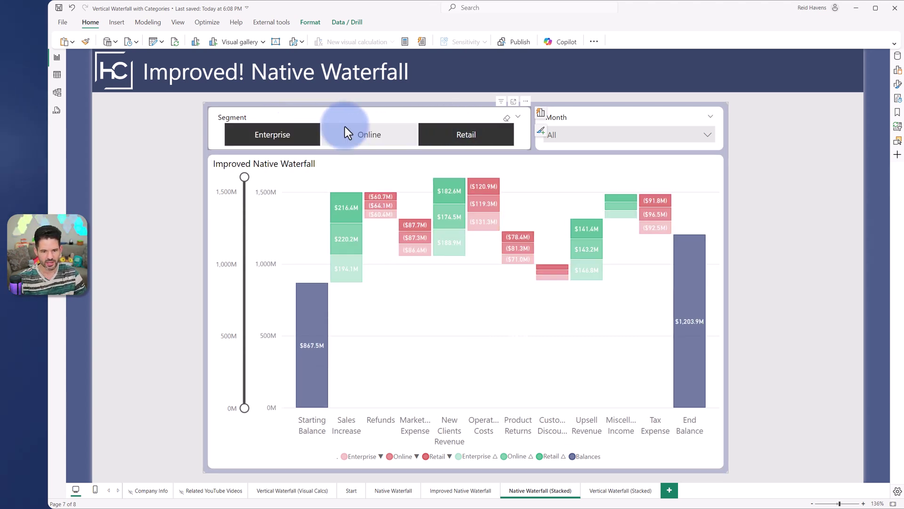
left_click(345, 127)
left_click(507, 119)
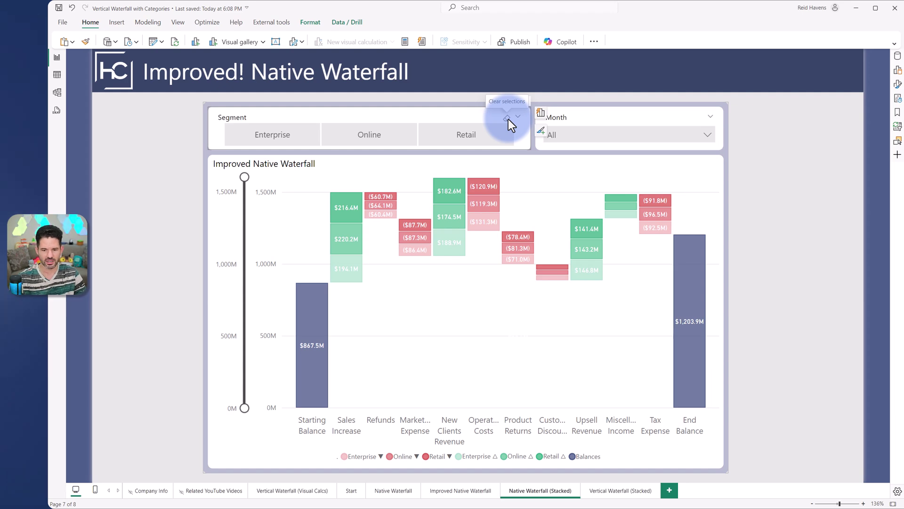